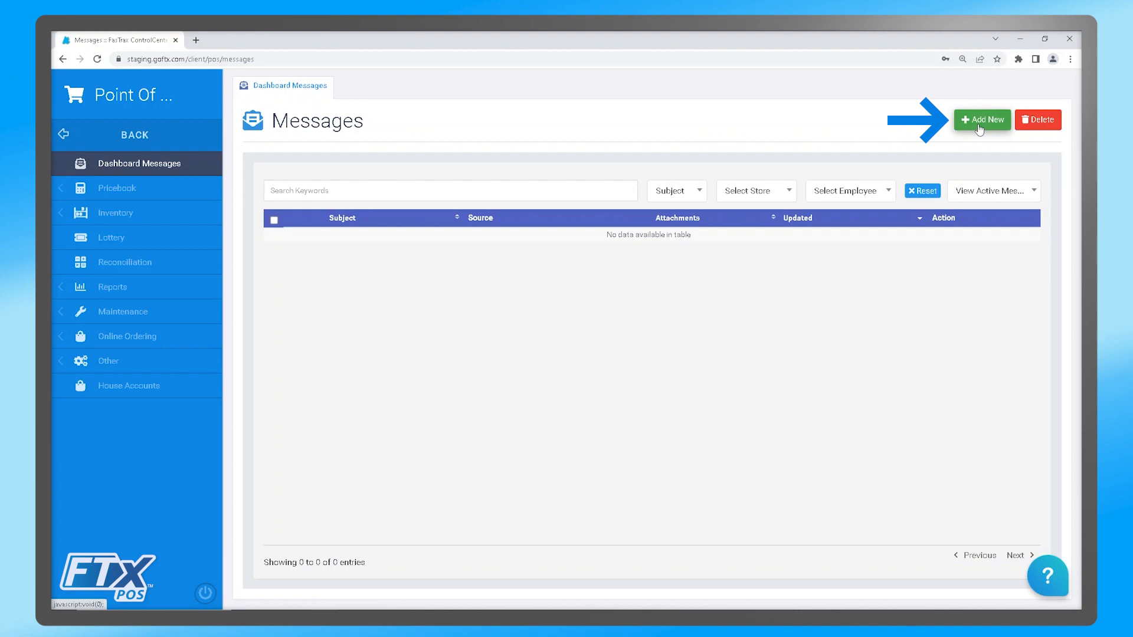
- Start a new dashboard message with the subject "Price Change" and the body "Ther will be price changes coming"
click(980, 123)
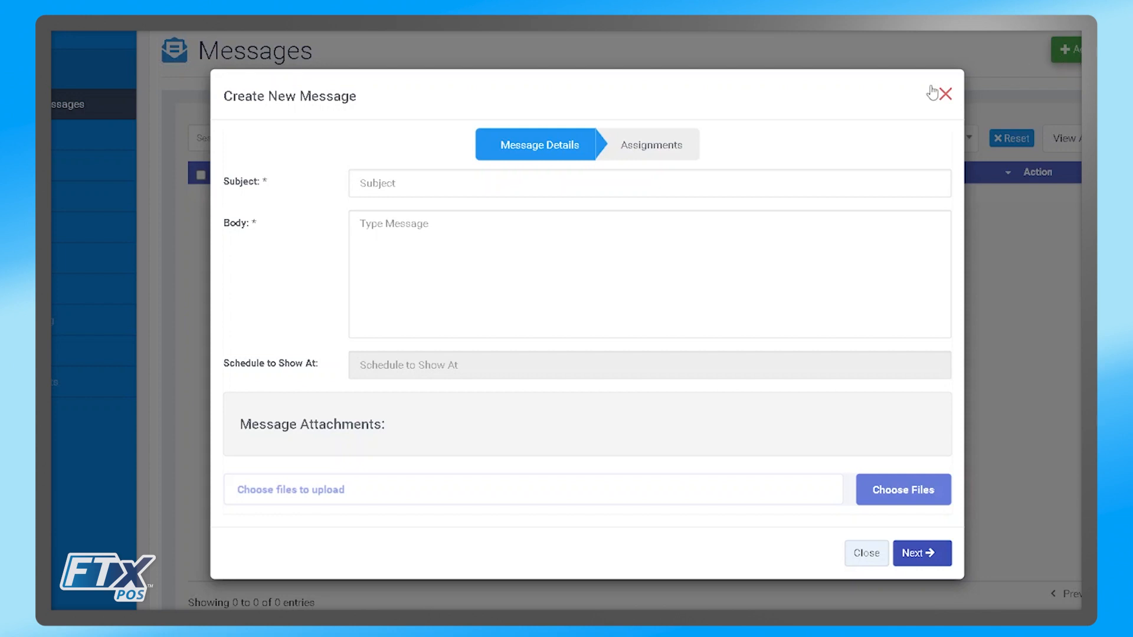
click(378, 177)
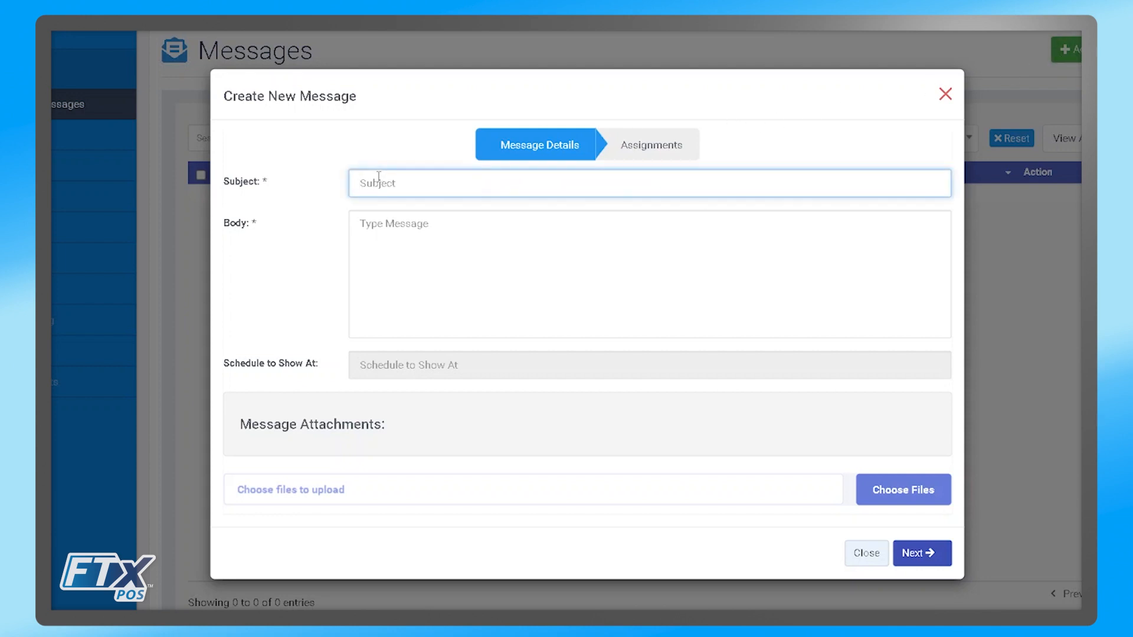
text(Price Change)
click(380, 229)
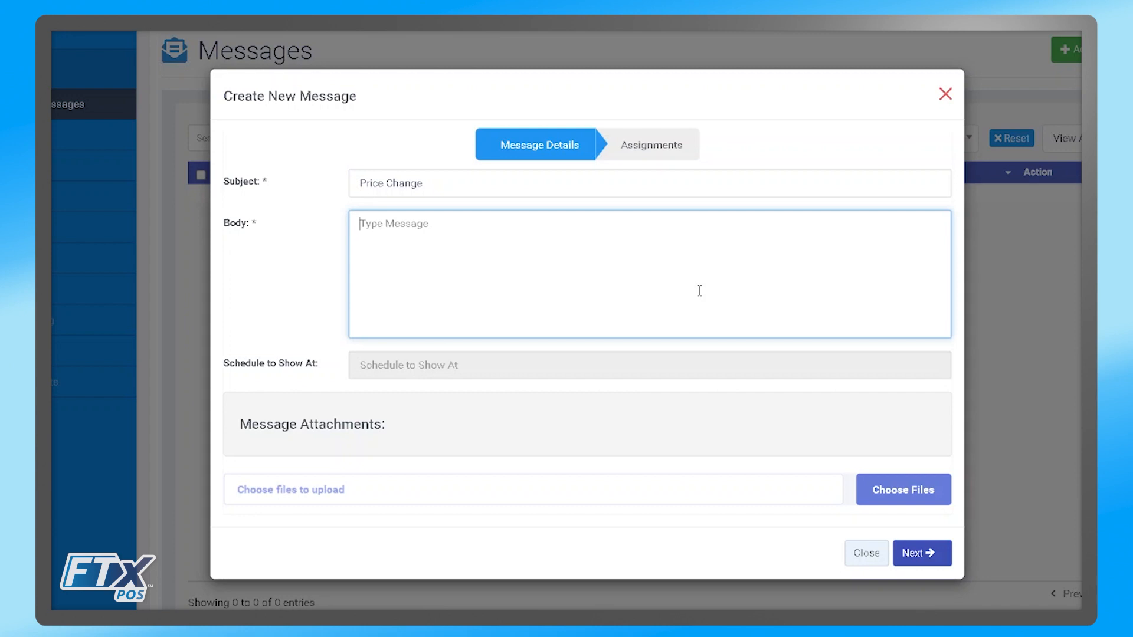
text(Ther will be price changes coming)
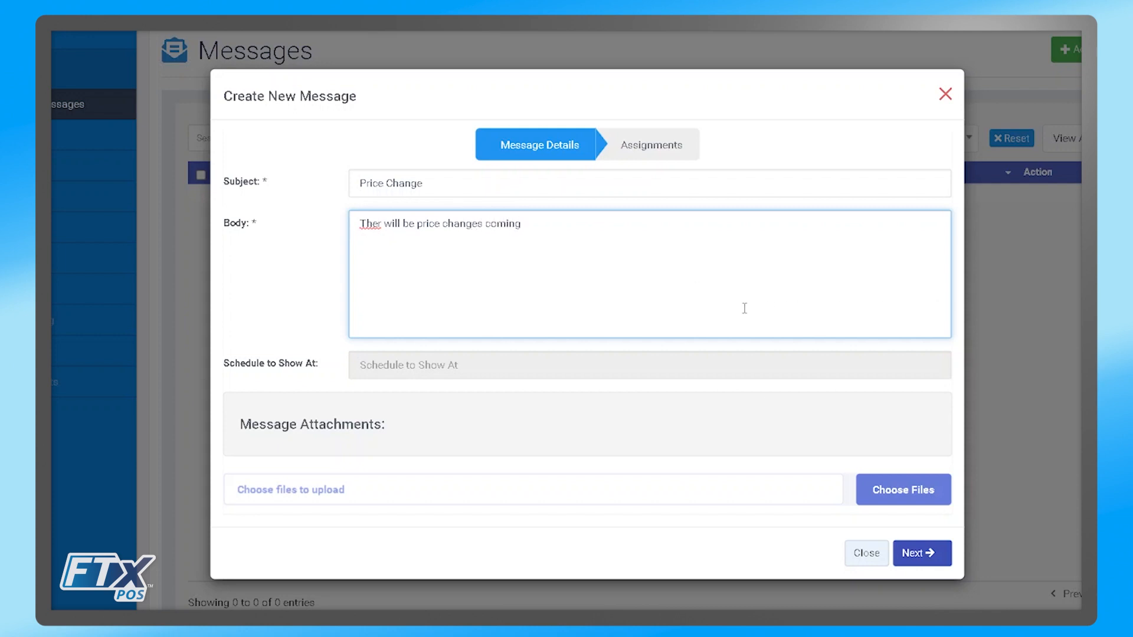
- Look at the calendar for the message's Schedule to Show At setting without scheduling a date
scroll(648, 324, down, 1)
click(513, 352)
scroll(513, 352, down, 1)
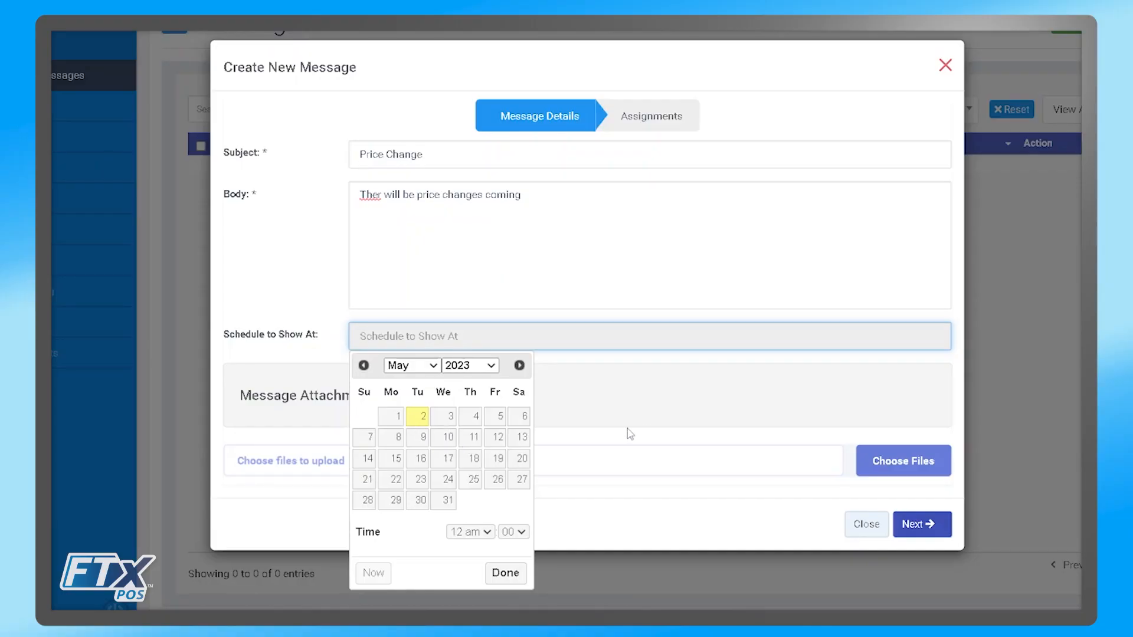
click(573, 467)
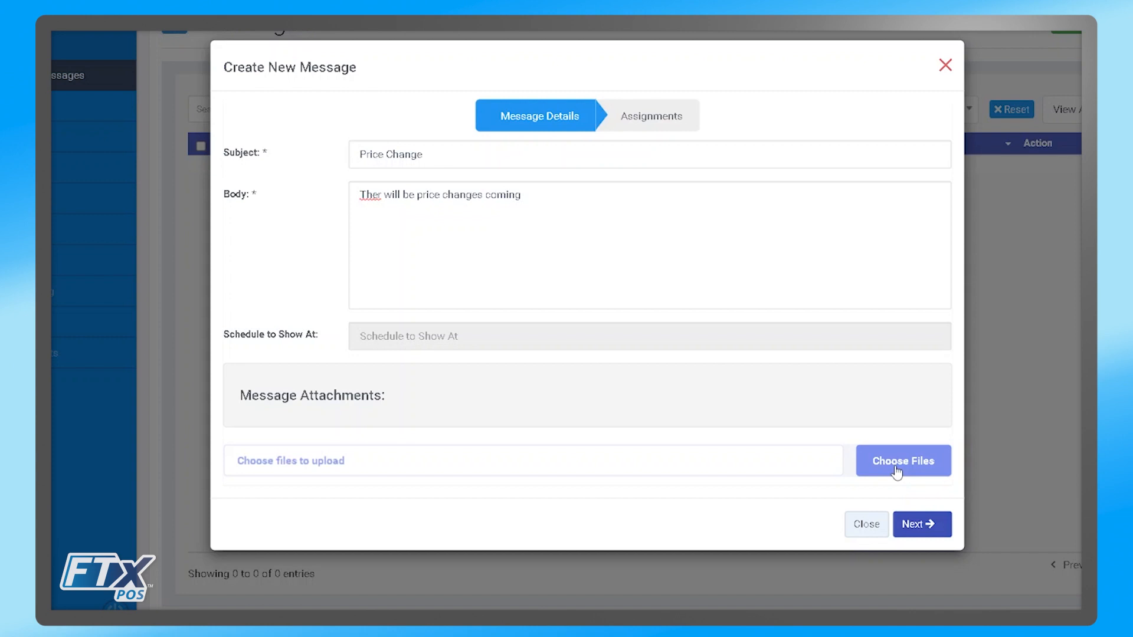
- Continue to the message's assignments, try the recipient types, return to Send to Location(s), and set Location Match to Any Location Match
click(911, 527)
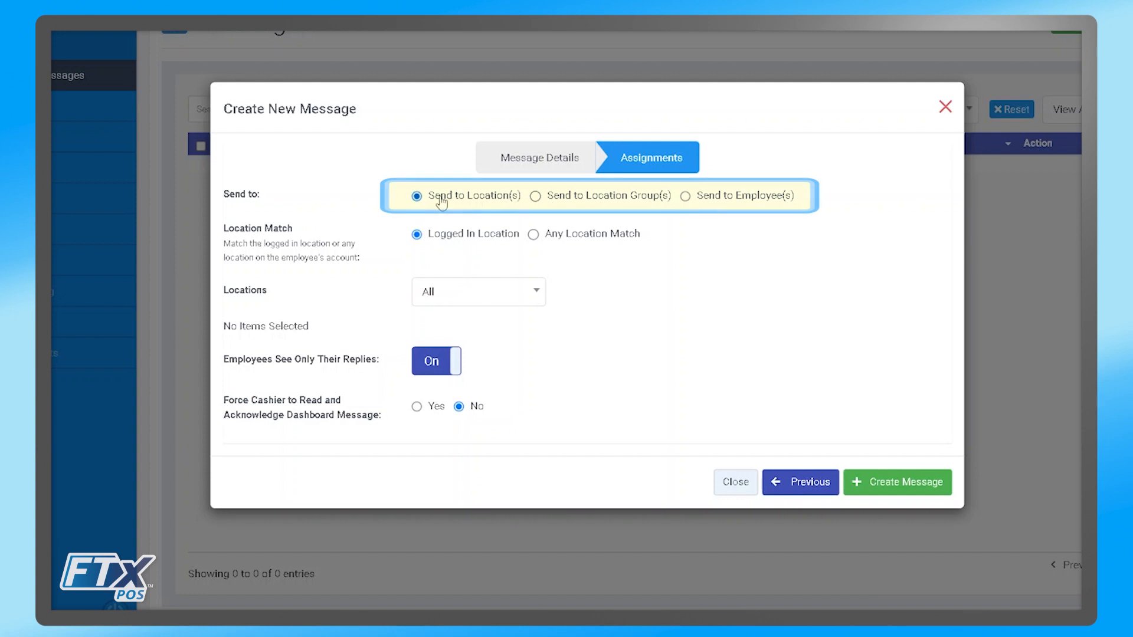
click(535, 197)
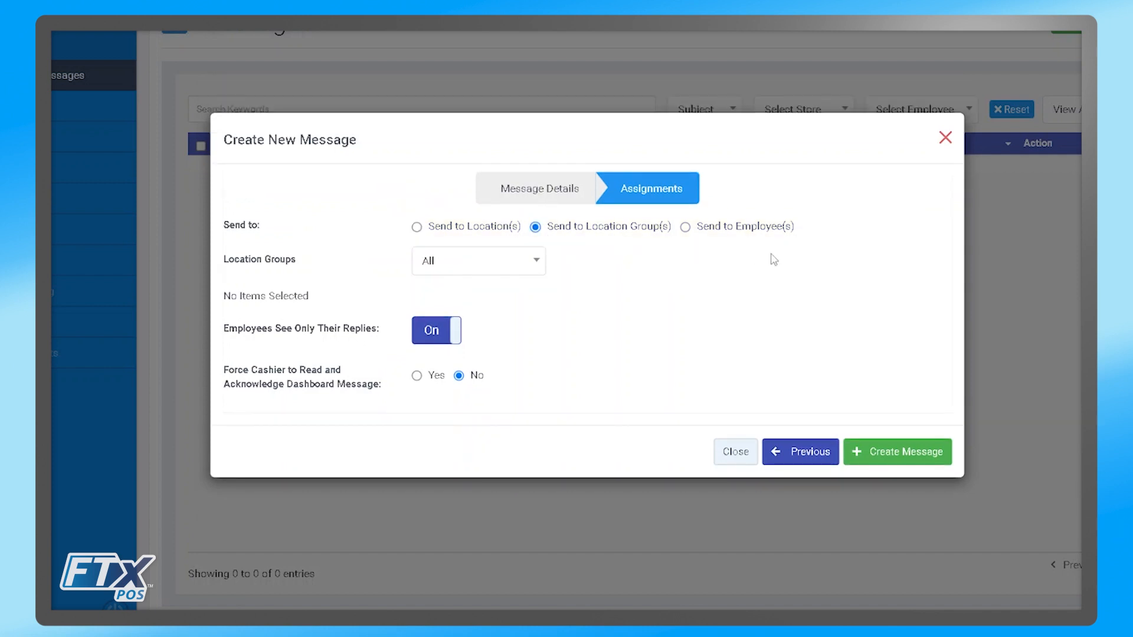
click(690, 226)
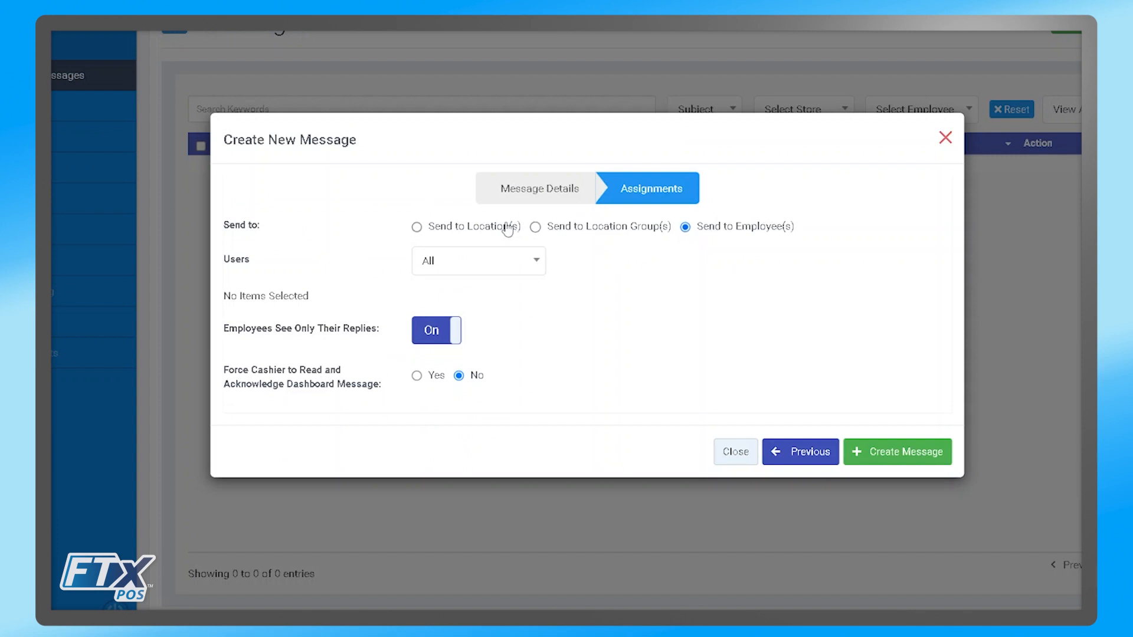
click(468, 226)
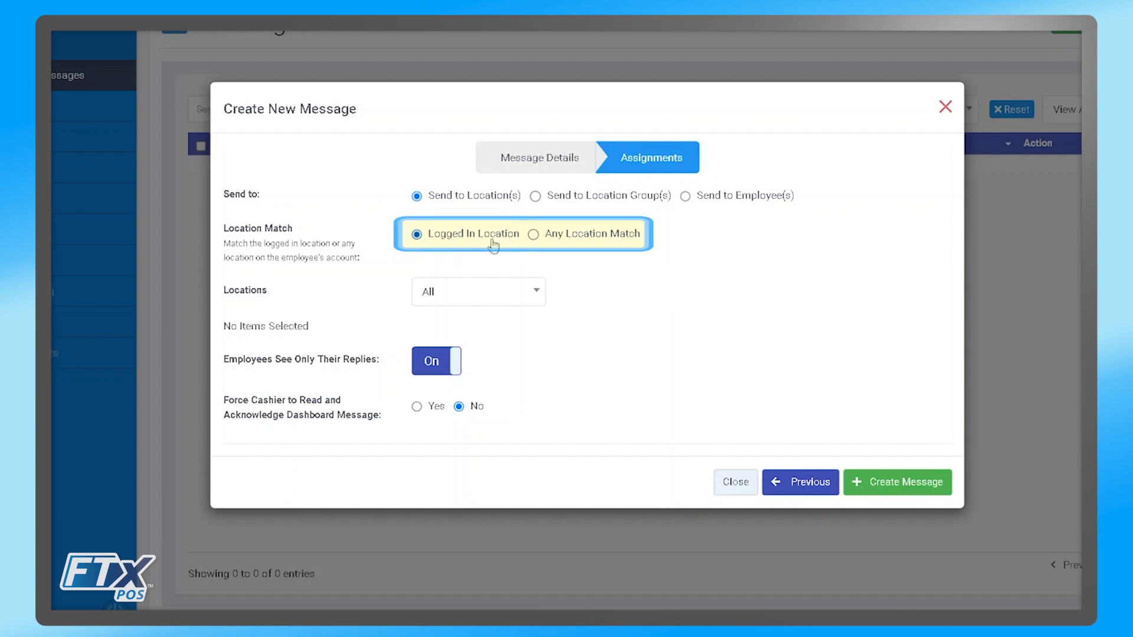
click(533, 235)
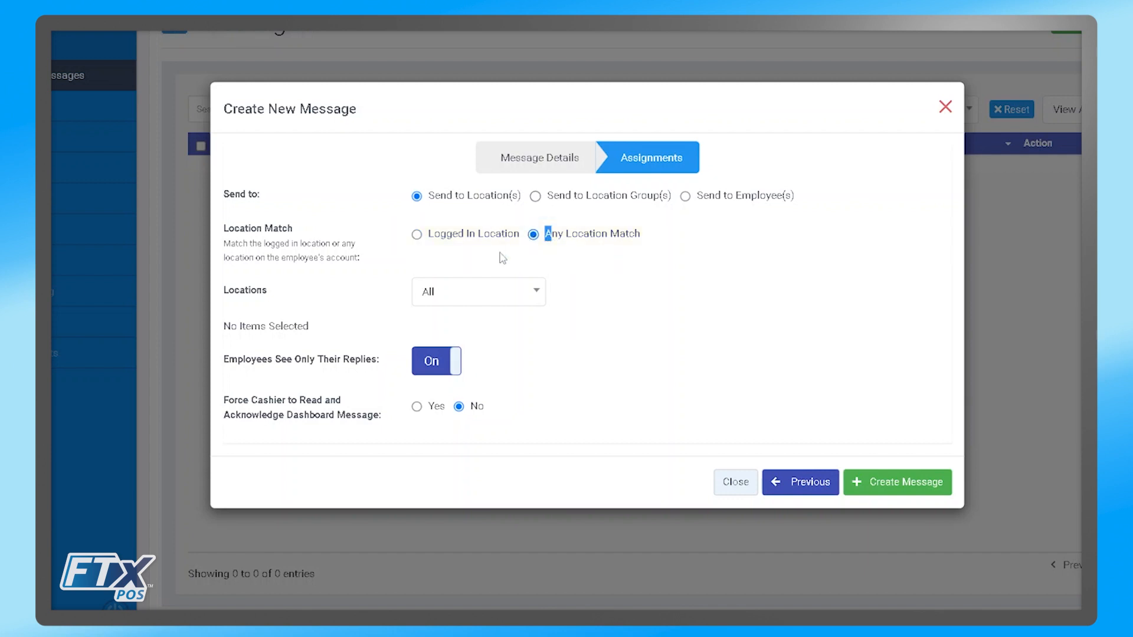
- Switch the message's locations to Custom and apply a selected list containing the FTX POS Demo store
click(472, 291)
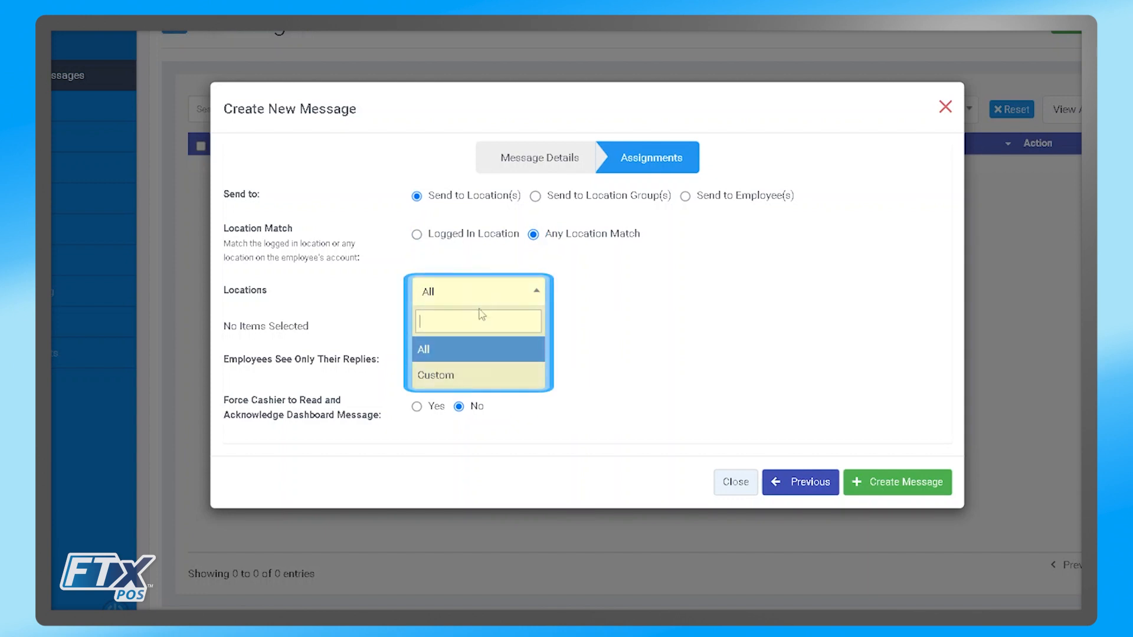
click(452, 380)
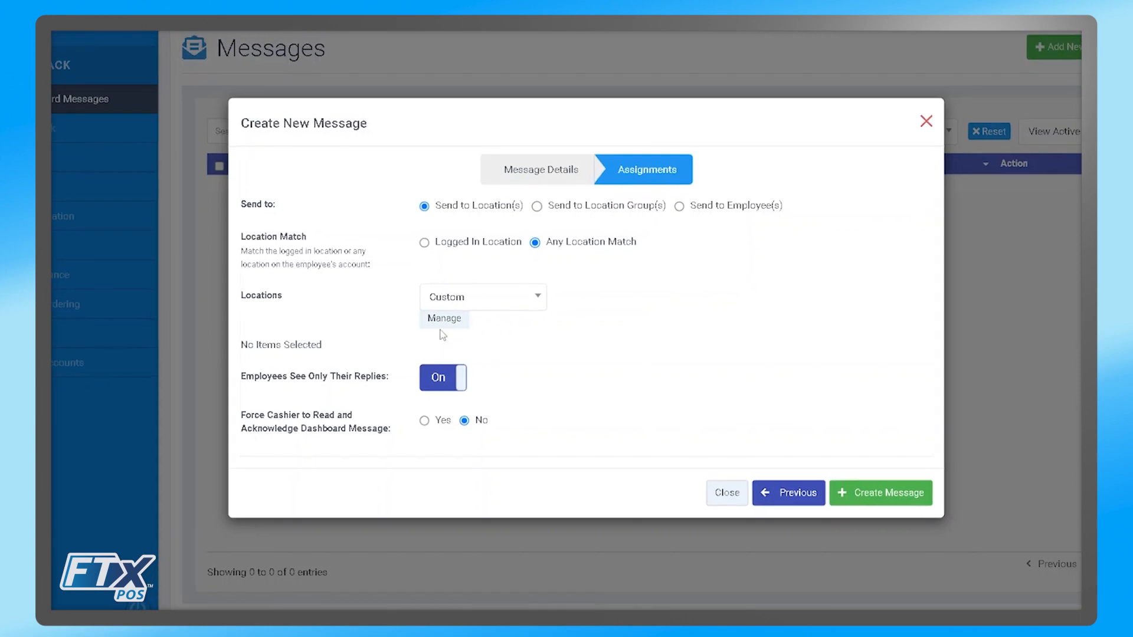
click(447, 328)
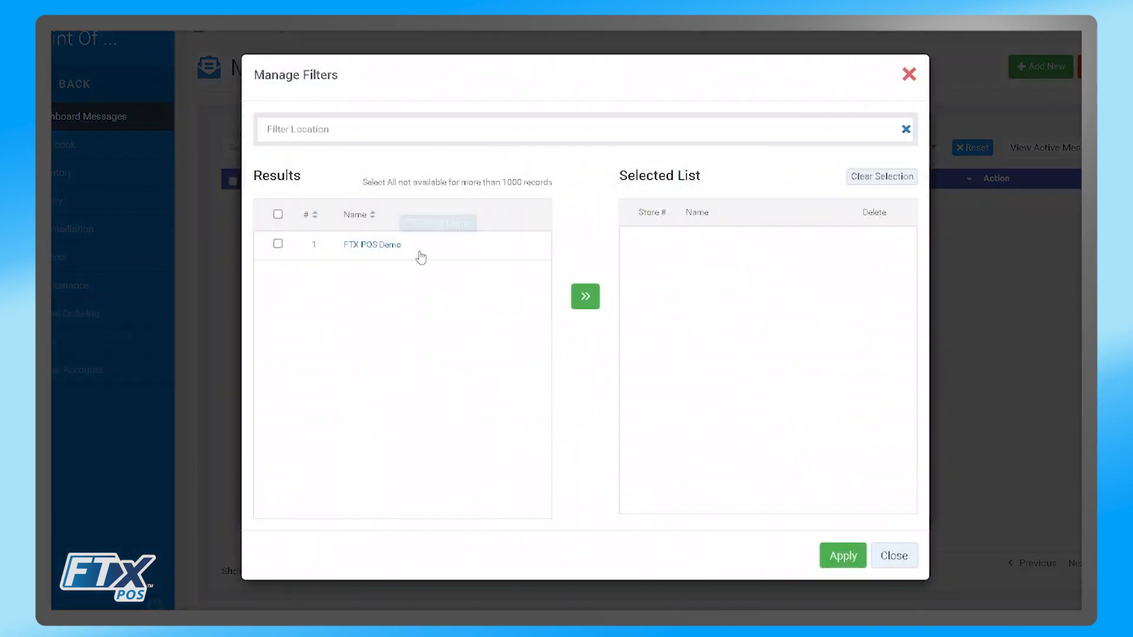
click(278, 245)
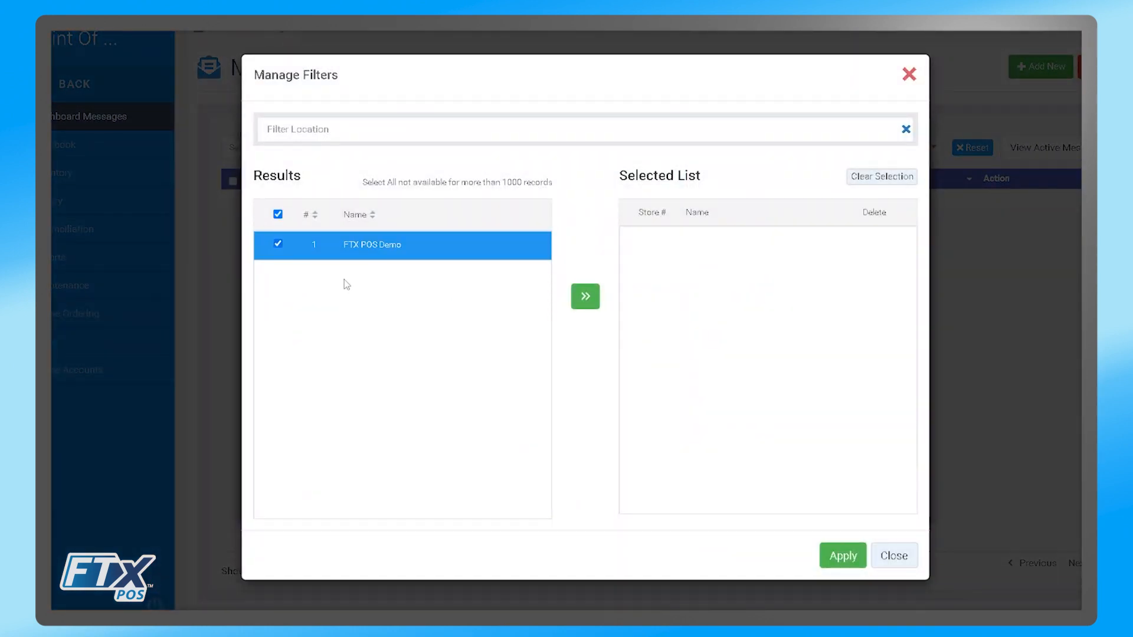
click(589, 300)
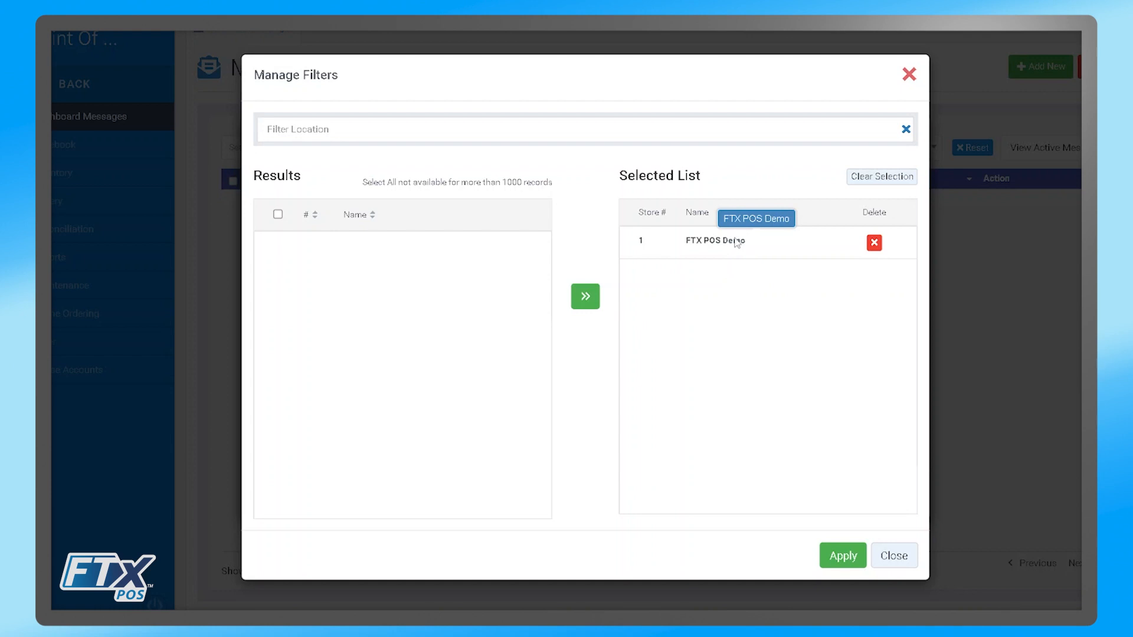
click(842, 557)
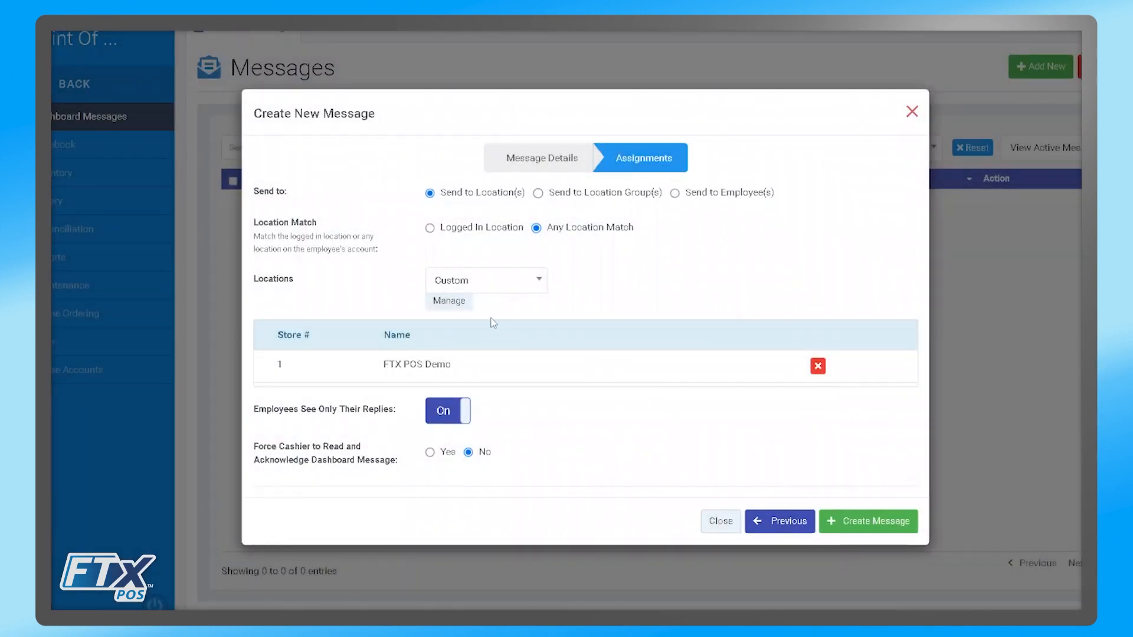
drag(480, 363, 249, 363)
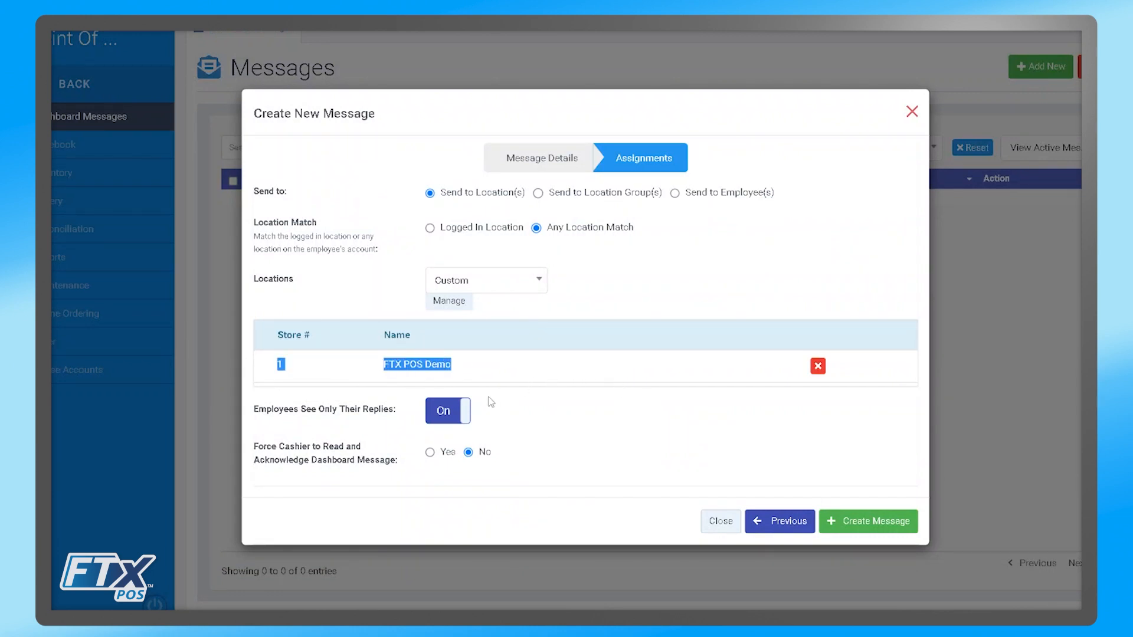
- Turn off Employees See Only Their Replies, keep forced cashier acknowledgement at No, and create the message
click(443, 421)
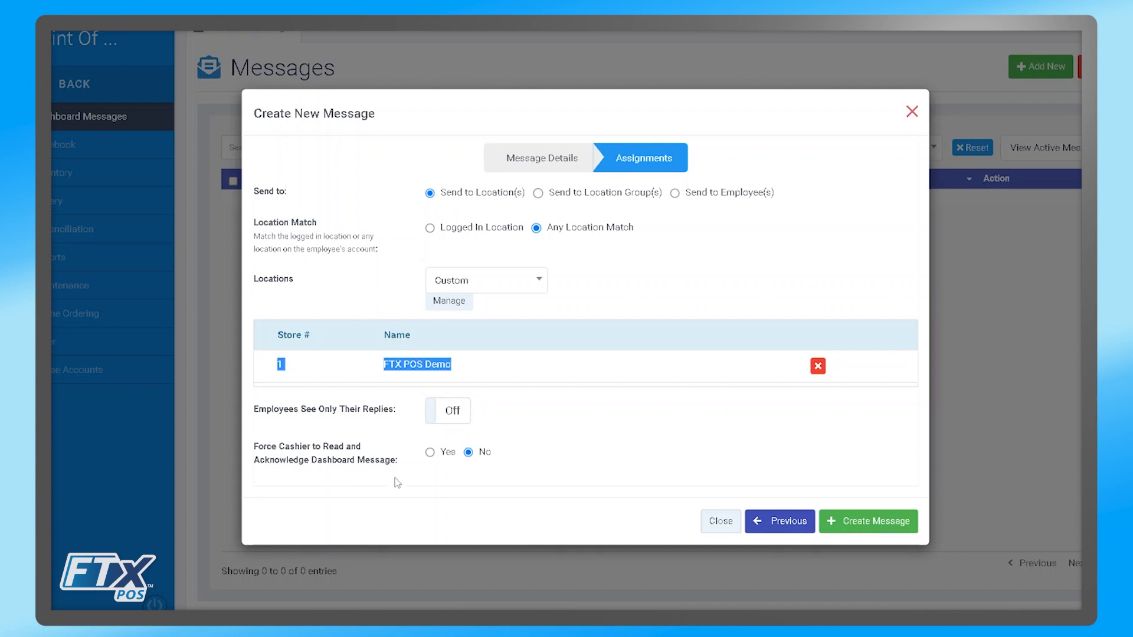
click(440, 454)
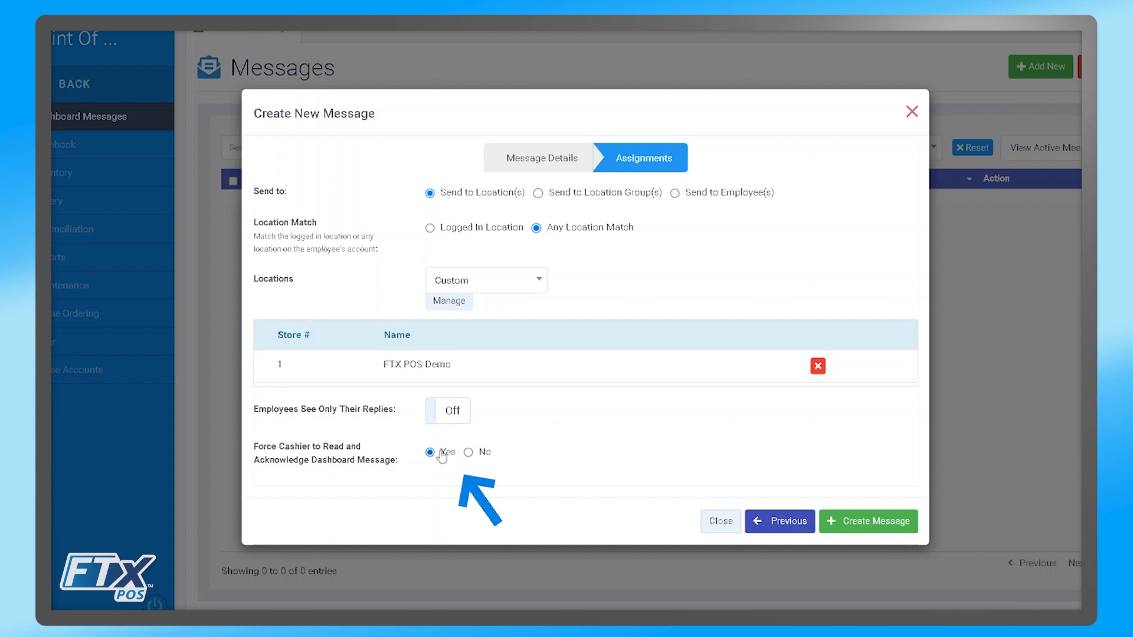
click(467, 452)
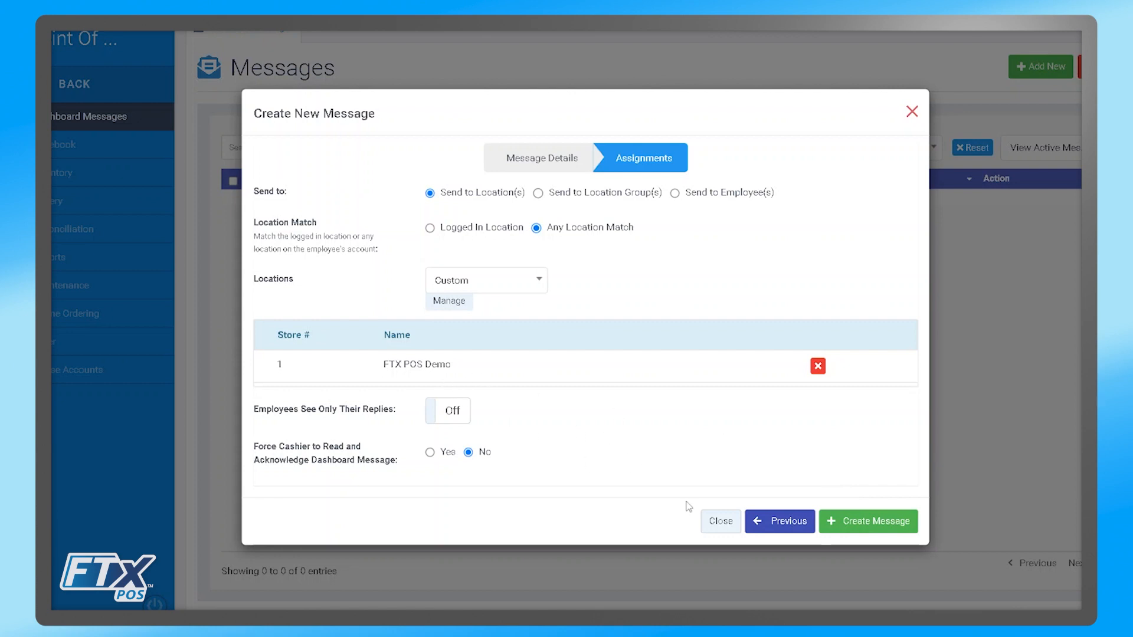
click(892, 528)
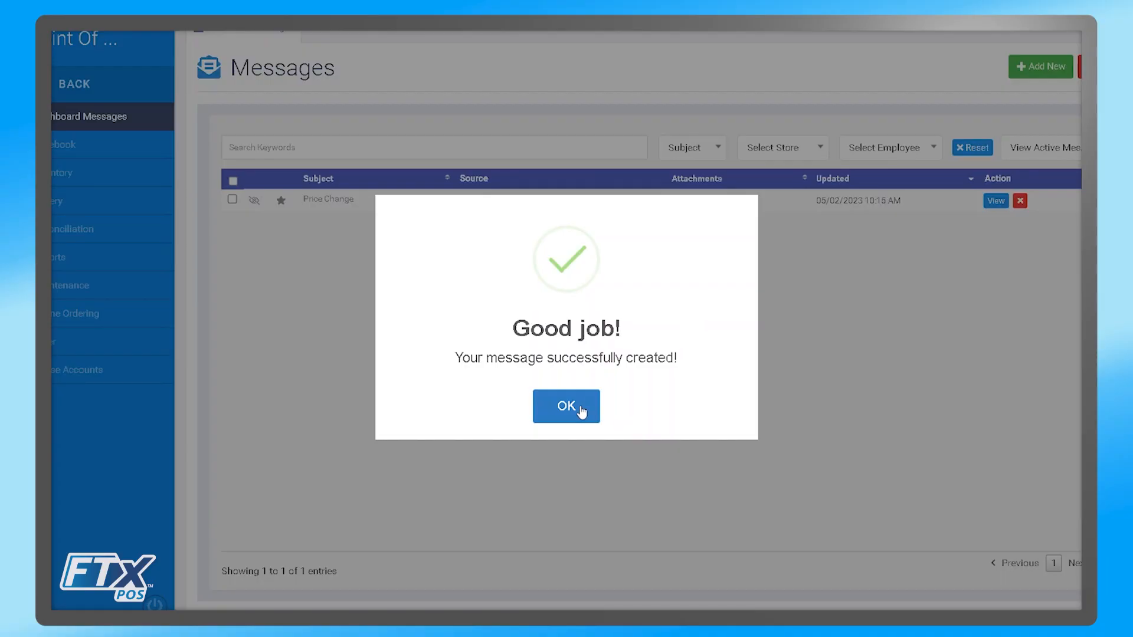
click(566, 405)
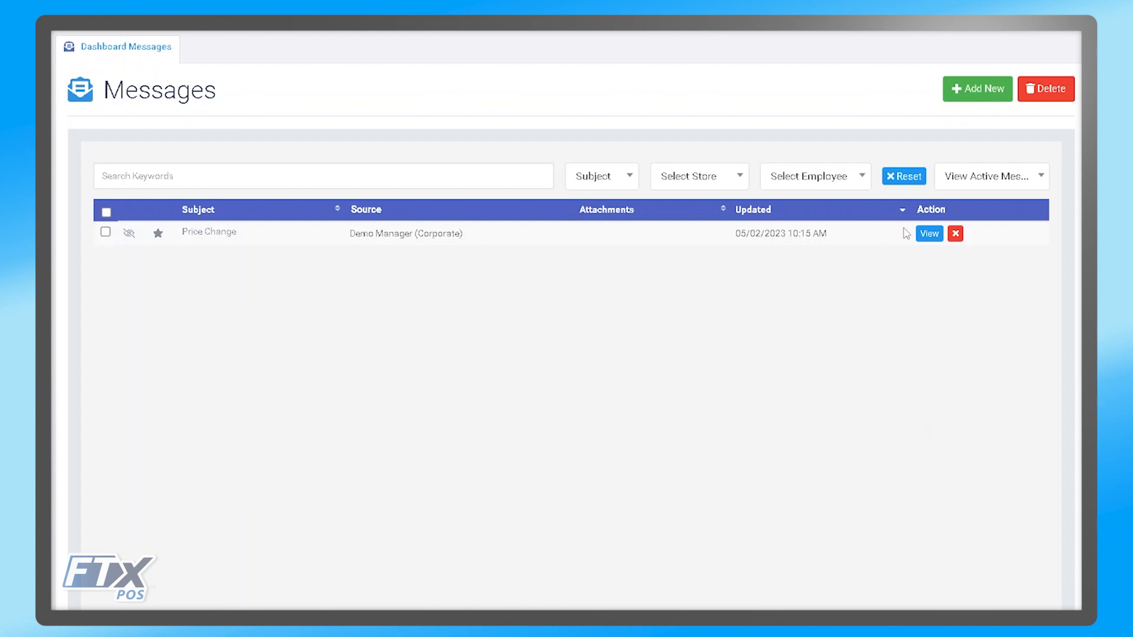
- Open the Price Change message and examine its location assignments, reply box and original-message edit control
click(930, 235)
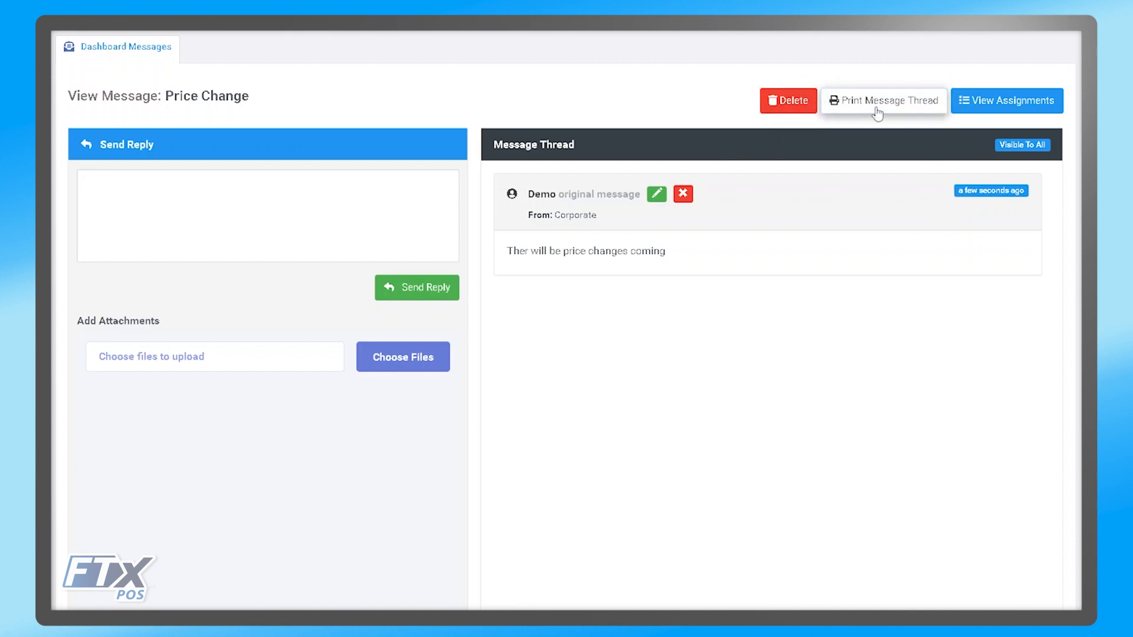
click(1001, 105)
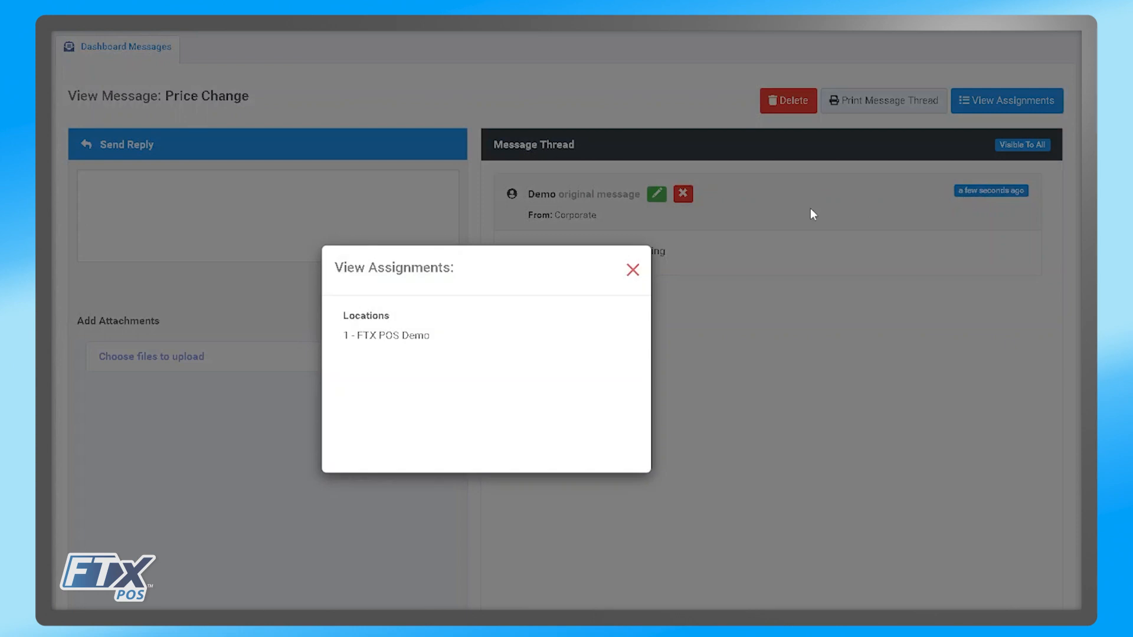
click(632, 272)
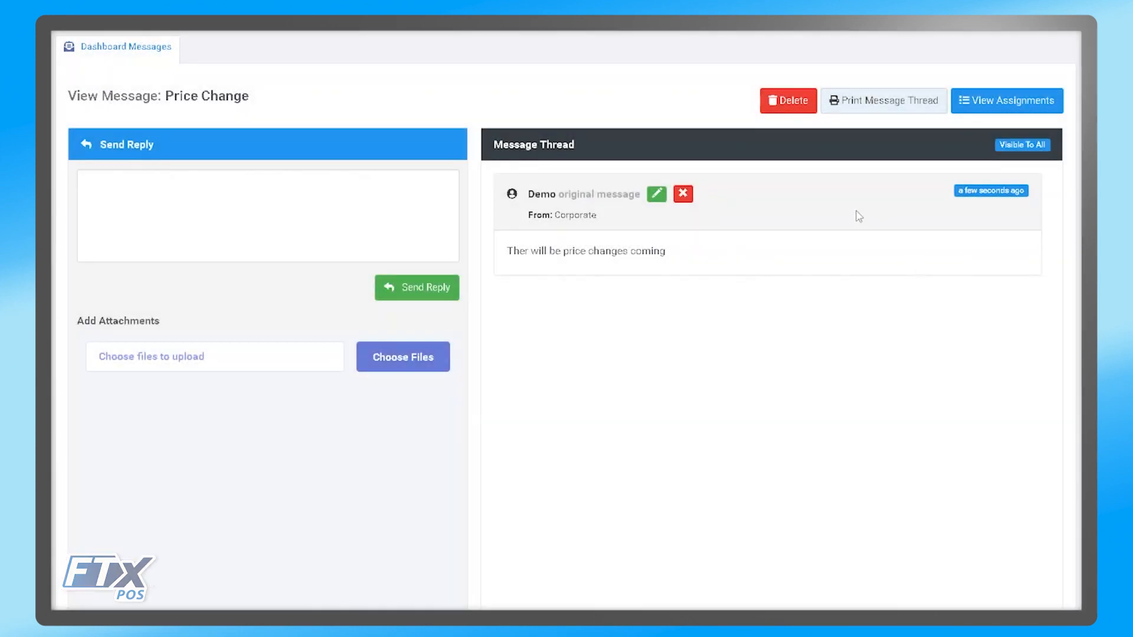
click(346, 203)
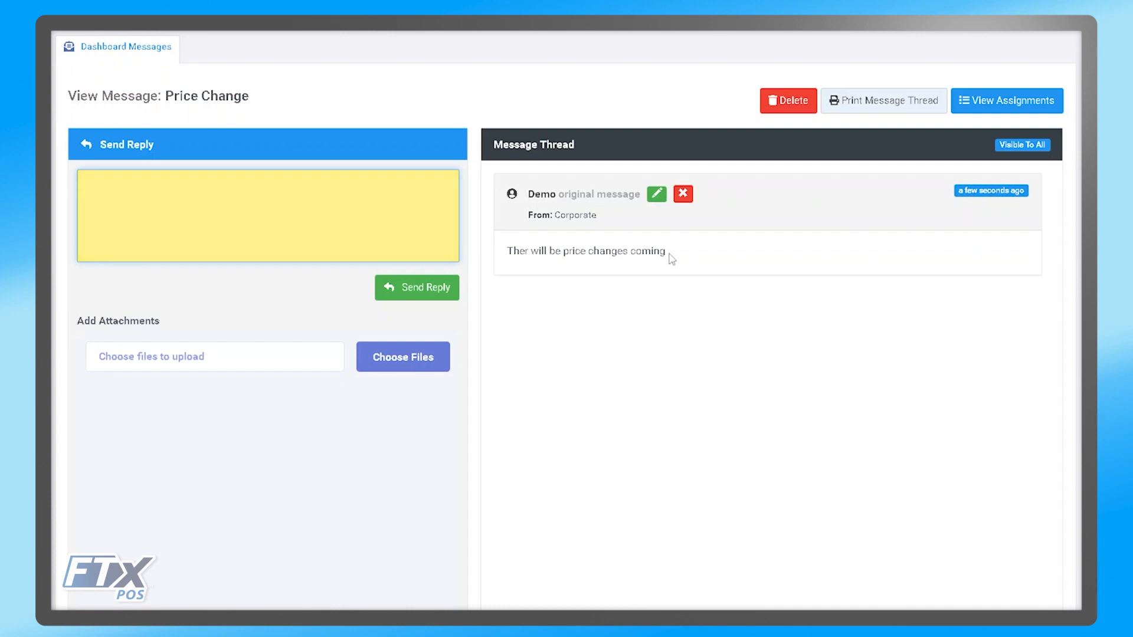
click(657, 197)
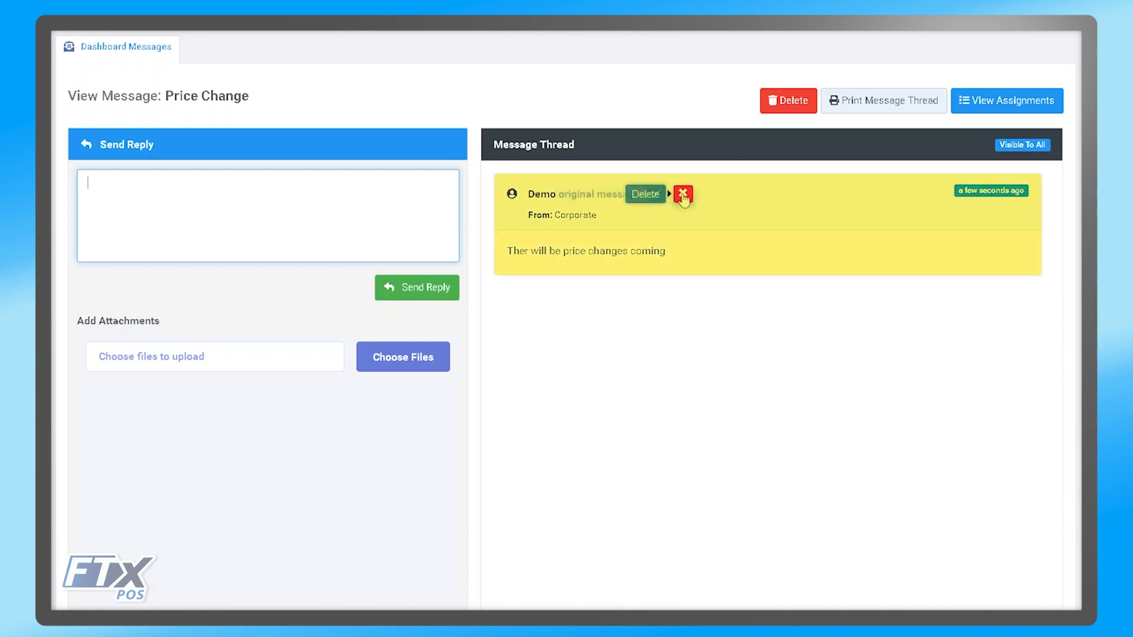